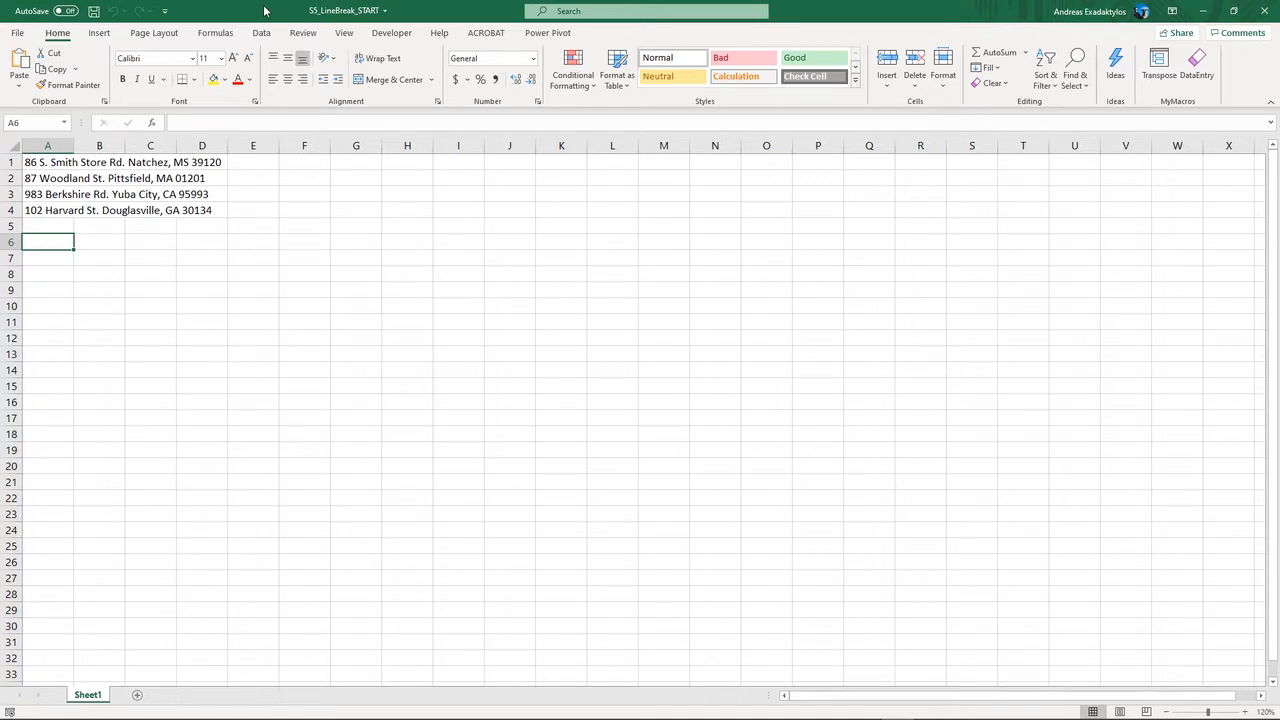
pyautogui.hotkey('ctrl', 'Home')
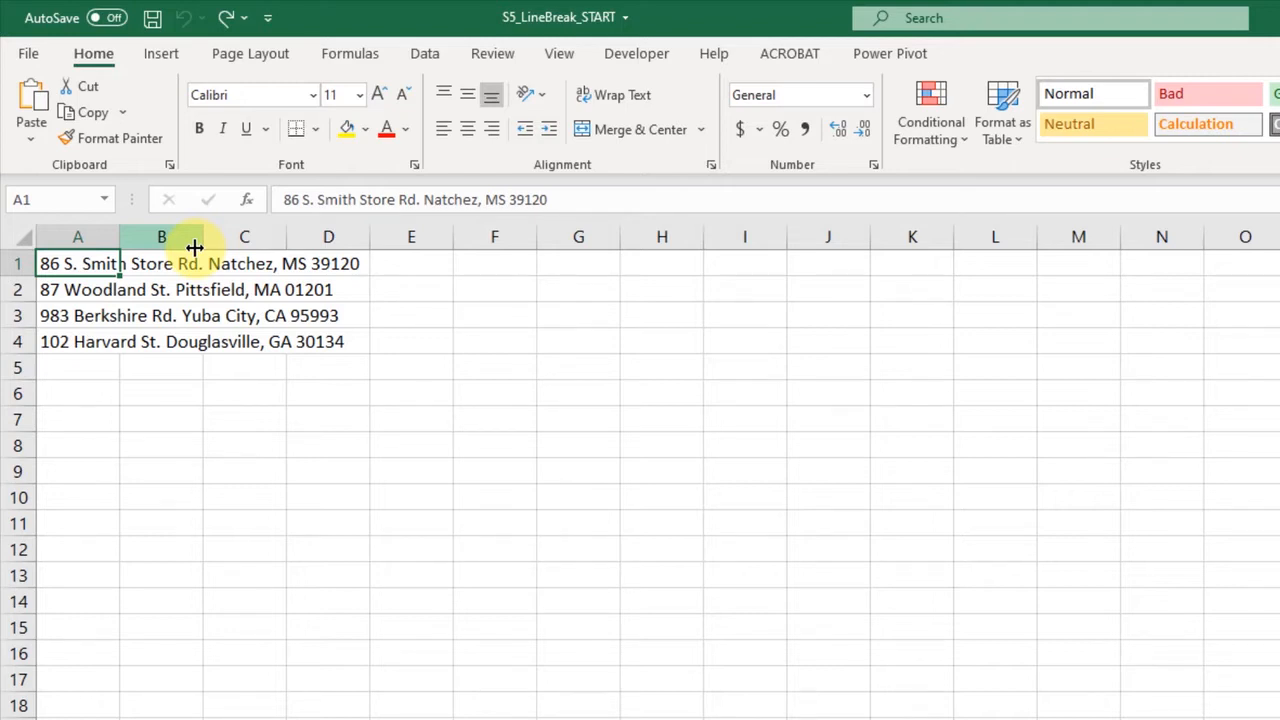
pyautogui.click(207, 264)
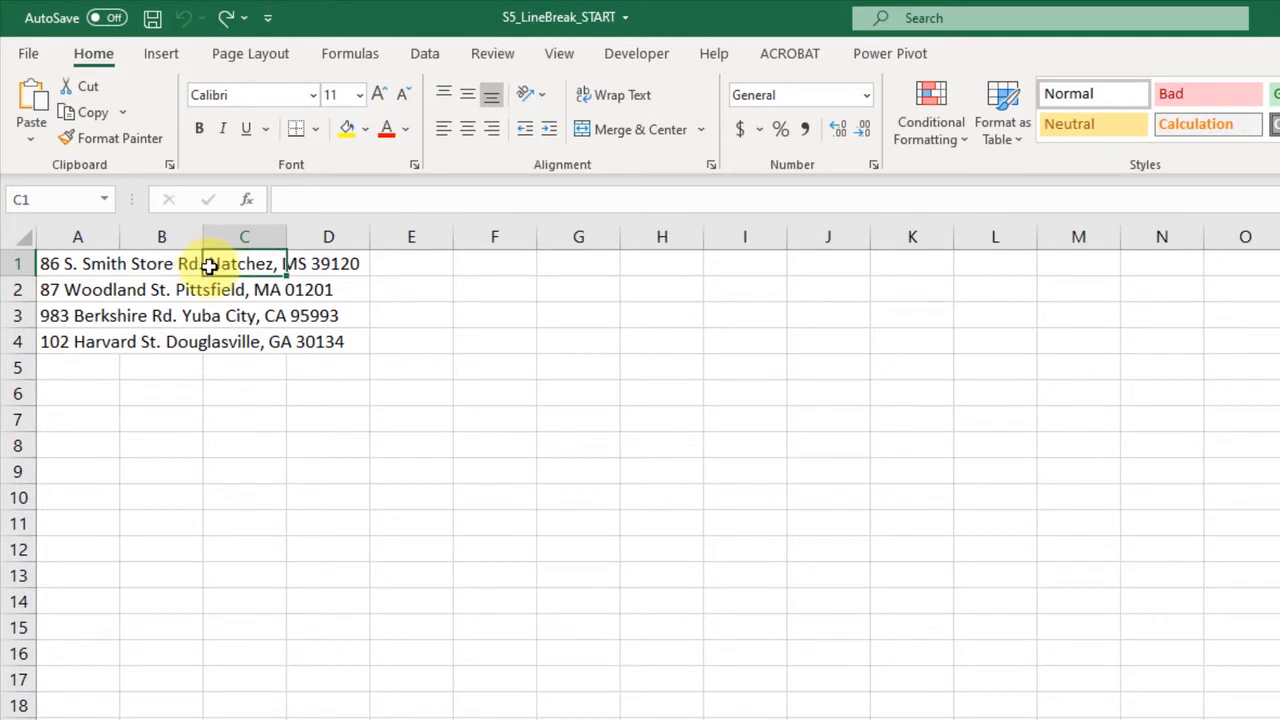
pyautogui.click(175, 264)
pyautogui.click(77, 263)
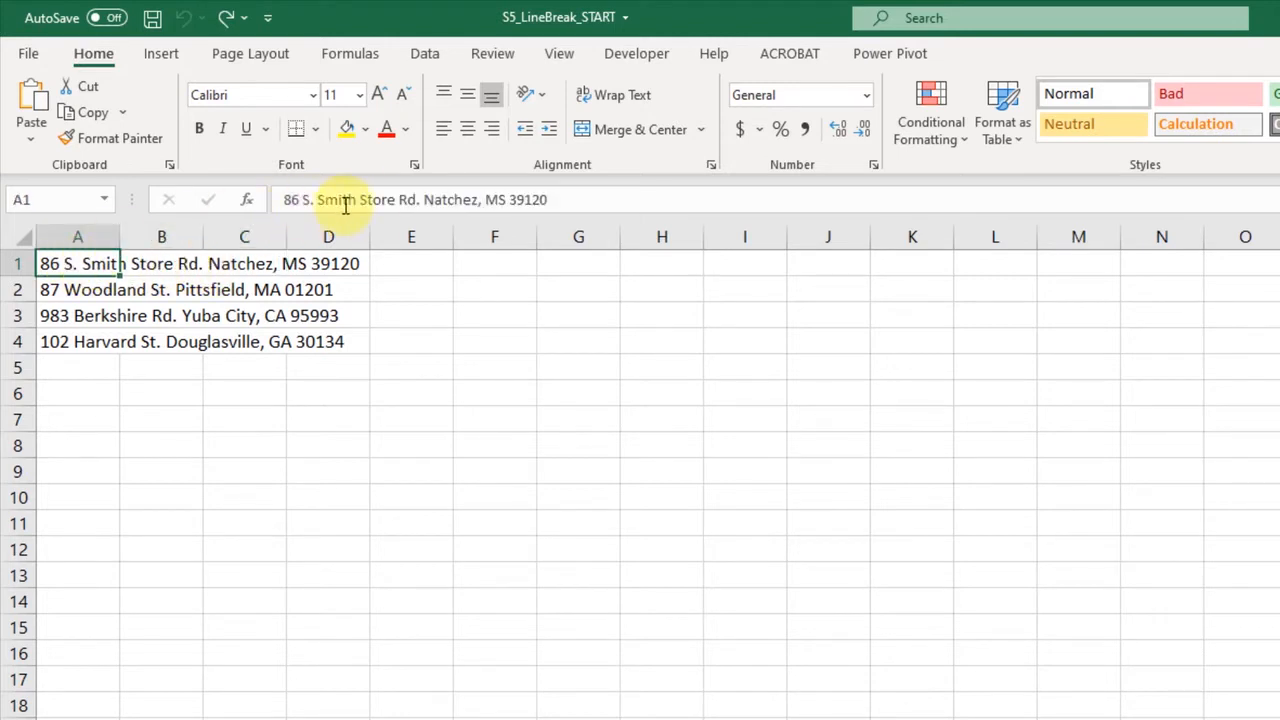
pyautogui.click(423, 195)
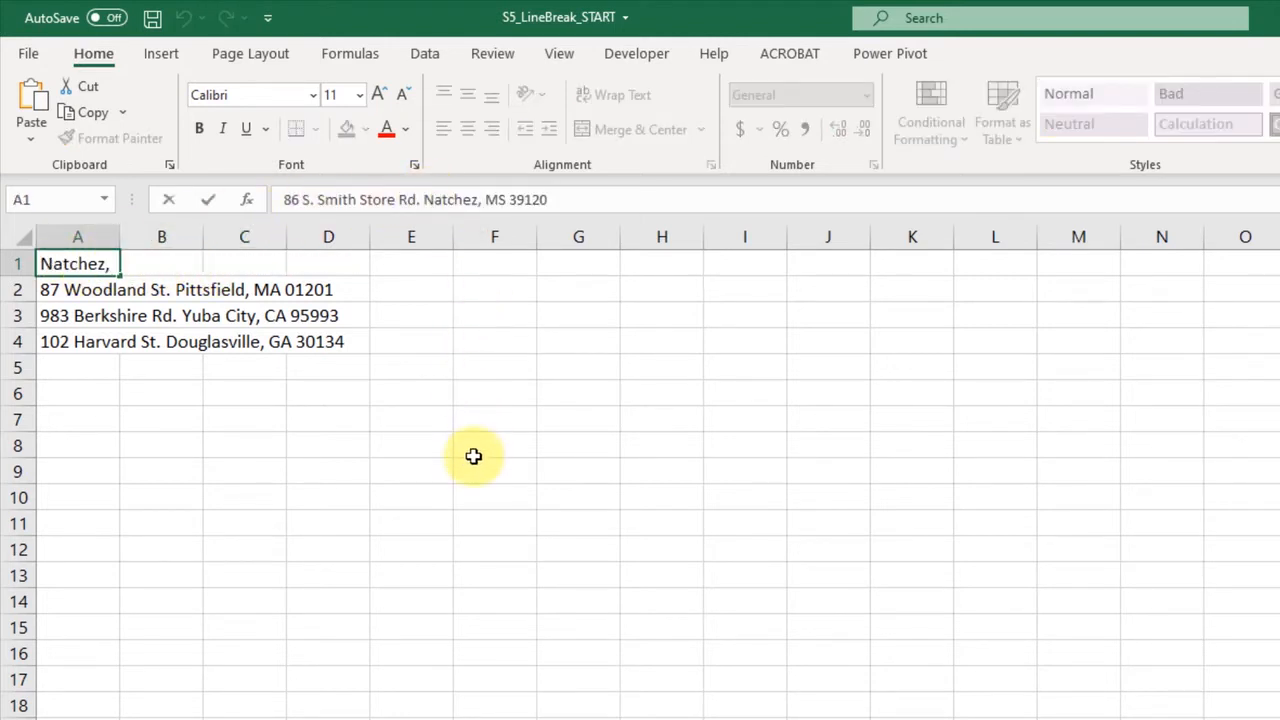
pyautogui.press('Escape')
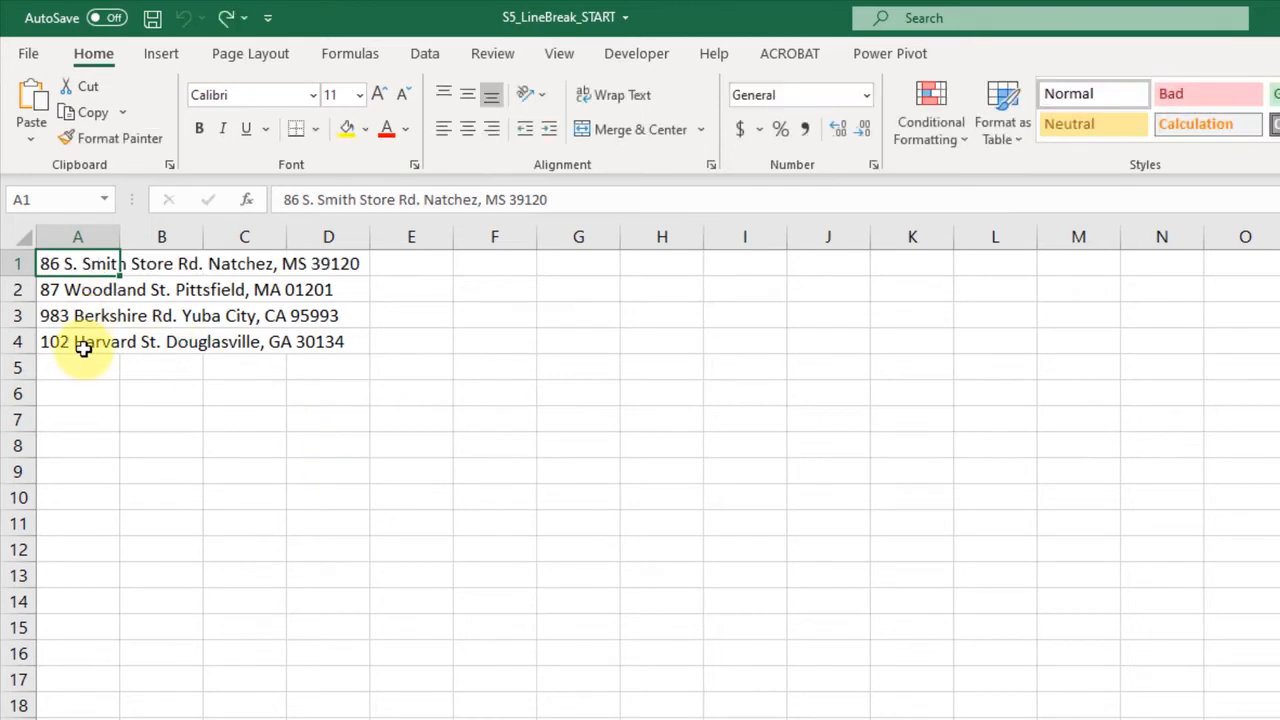
# - Edit cell A1 and insert a line break before "Natchez, MS 39120"
pyautogui.doubleClick(76, 263)
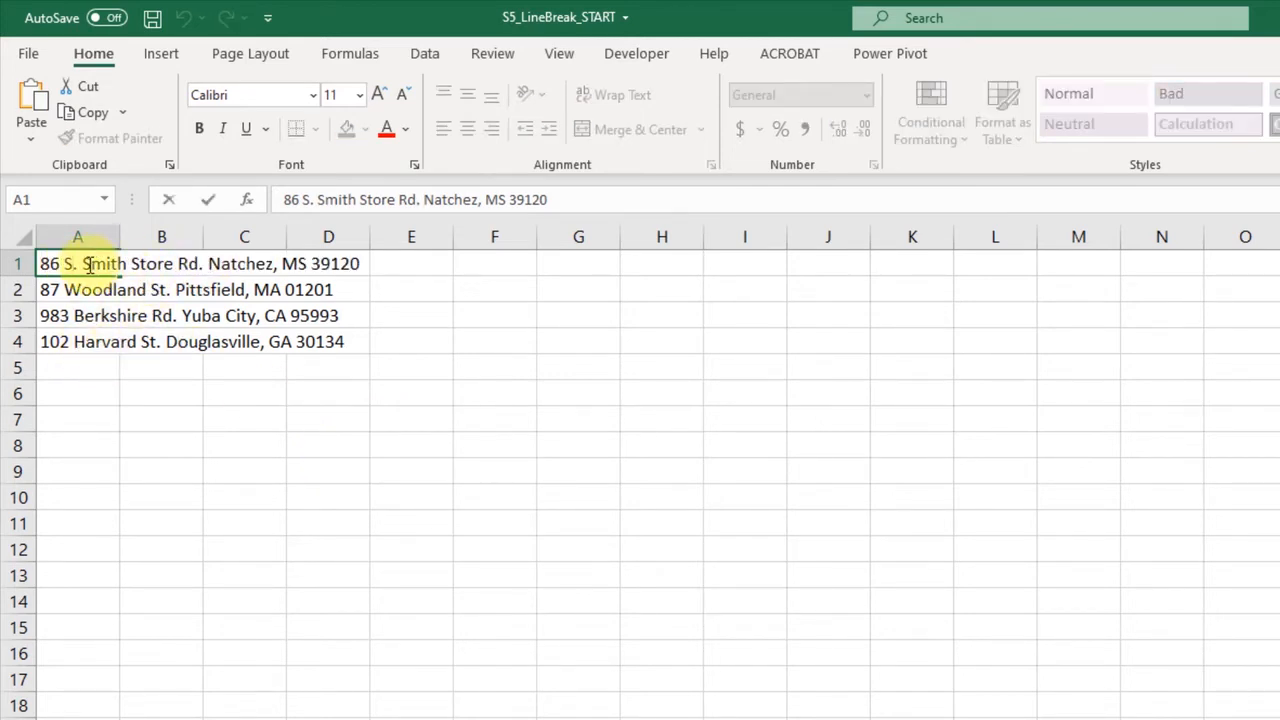
pyautogui.hotkey('ctrl', 'Right')
pyautogui.hotkey('ctrl', 'Right')
pyautogui.hotkey('ctrl', 'Right')
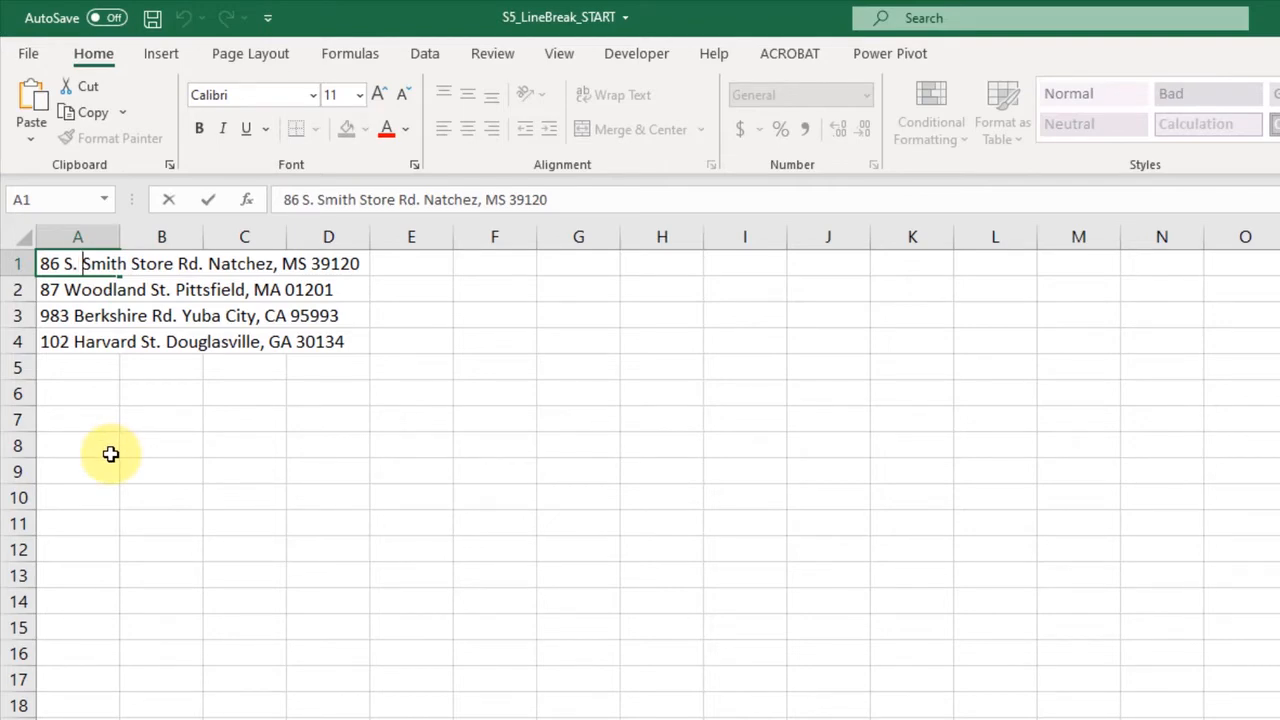
pyautogui.hotkey('ctrl', 'Right')
pyautogui.hotkey('alt', 'Return')
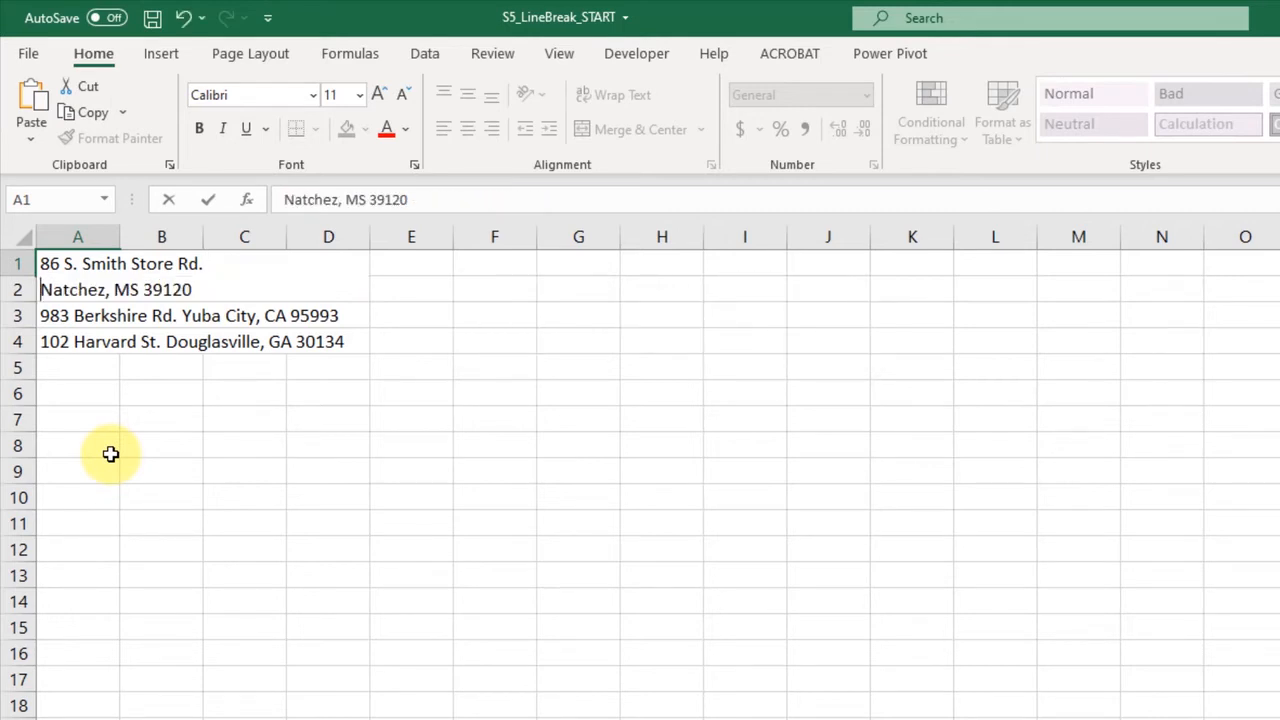
# - Add "New" before Natchez on the second line of A1 and confirm the entry
pyautogui.write('as')
pyautogui.press('BackSpace')
pyautogui.press('BackSpace')
pyautogui.write('New')
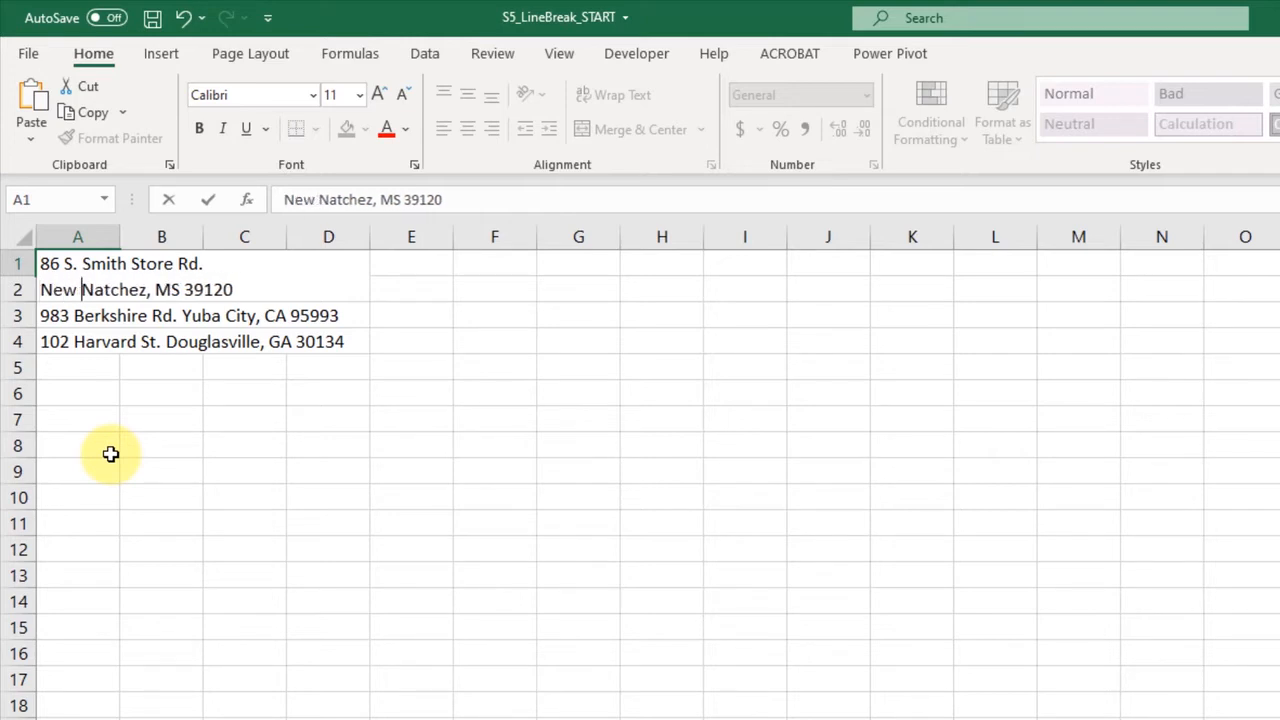
pyautogui.press('Return')
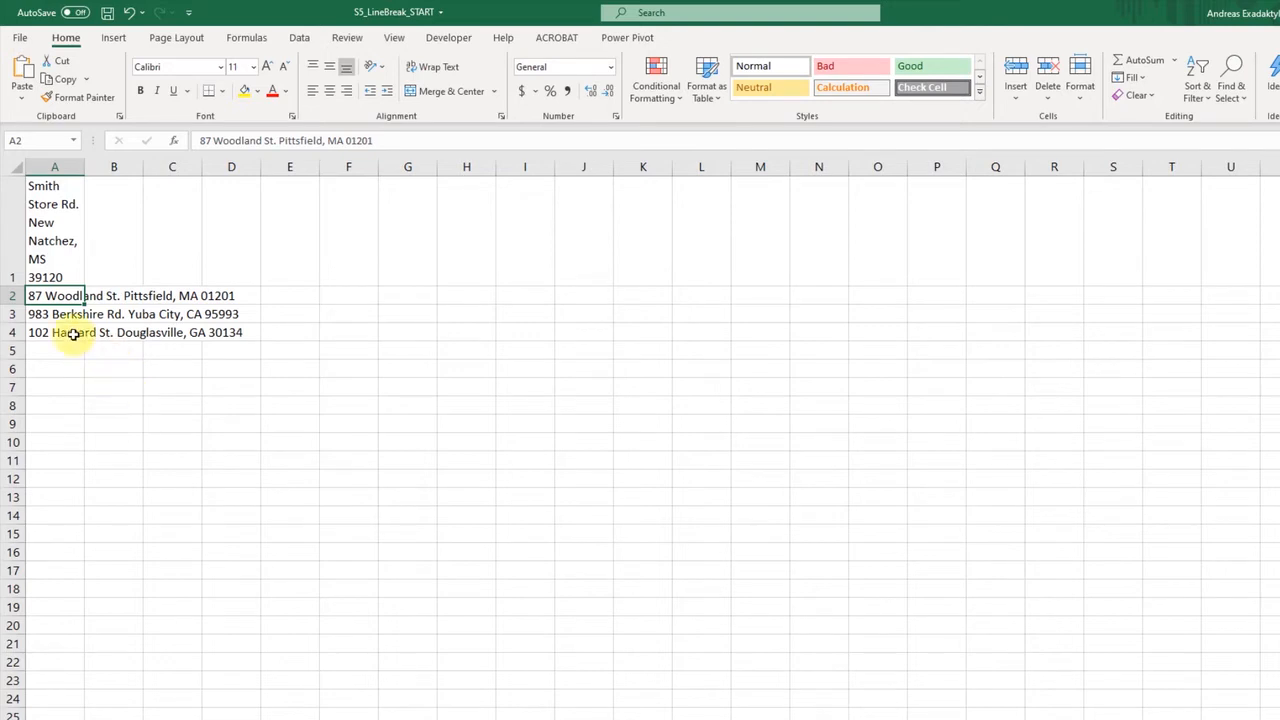
# - Replace every comma in A2:A4 with a line break using Replace All, and turn on Wrap Text for those cells
pyautogui.moveTo(48, 296); pyautogui.dragTo(50, 330)
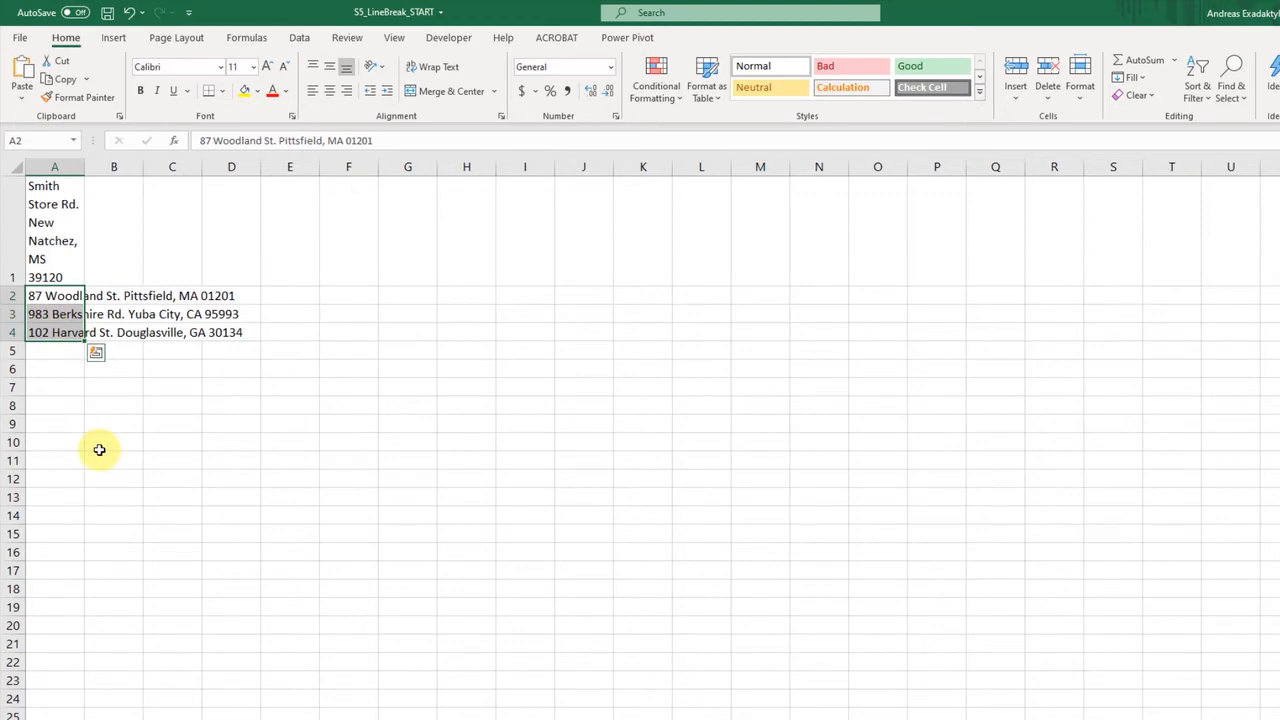
pyautogui.click(1240, 95)
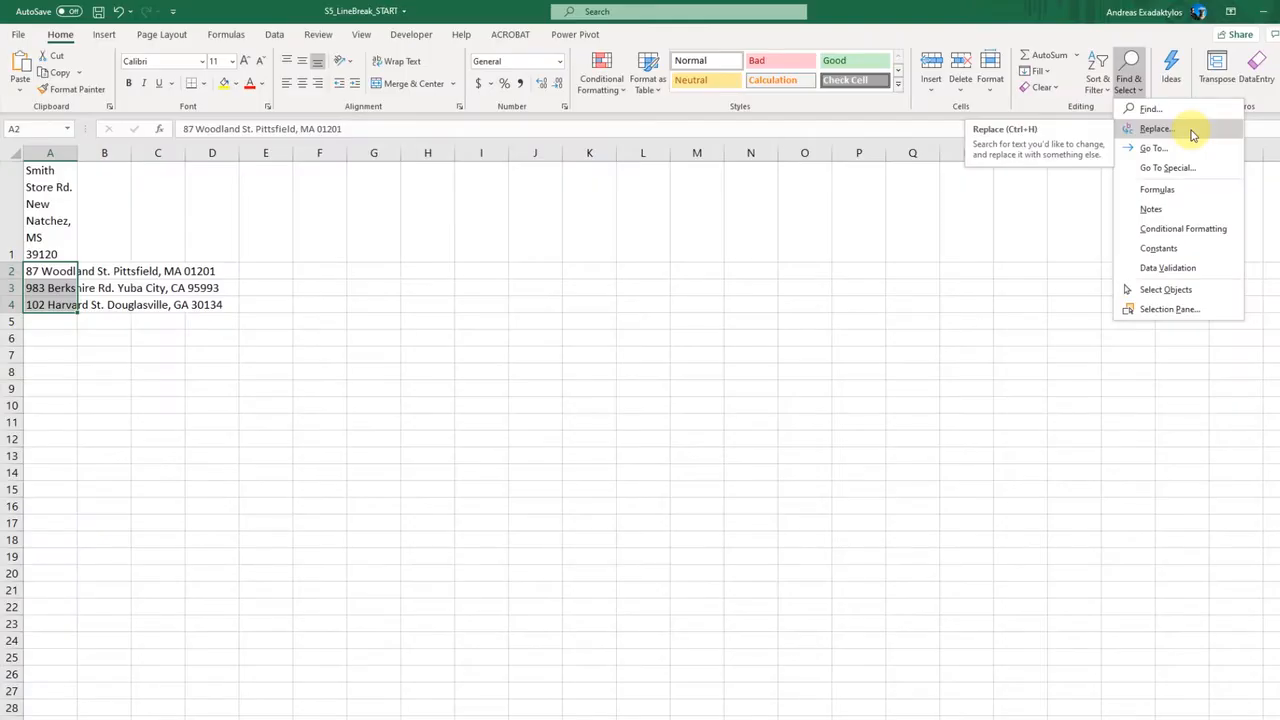
pyautogui.click(1155, 129)
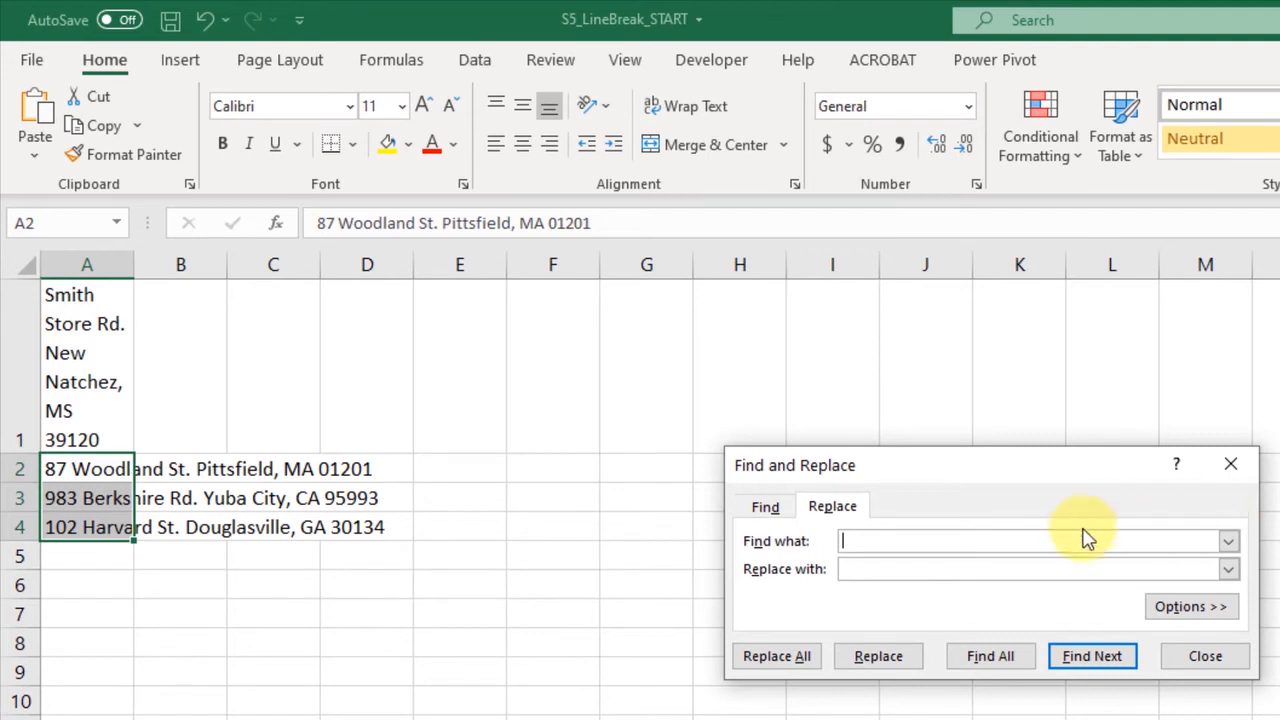
pyautogui.hotkey('ctrl', 'j')
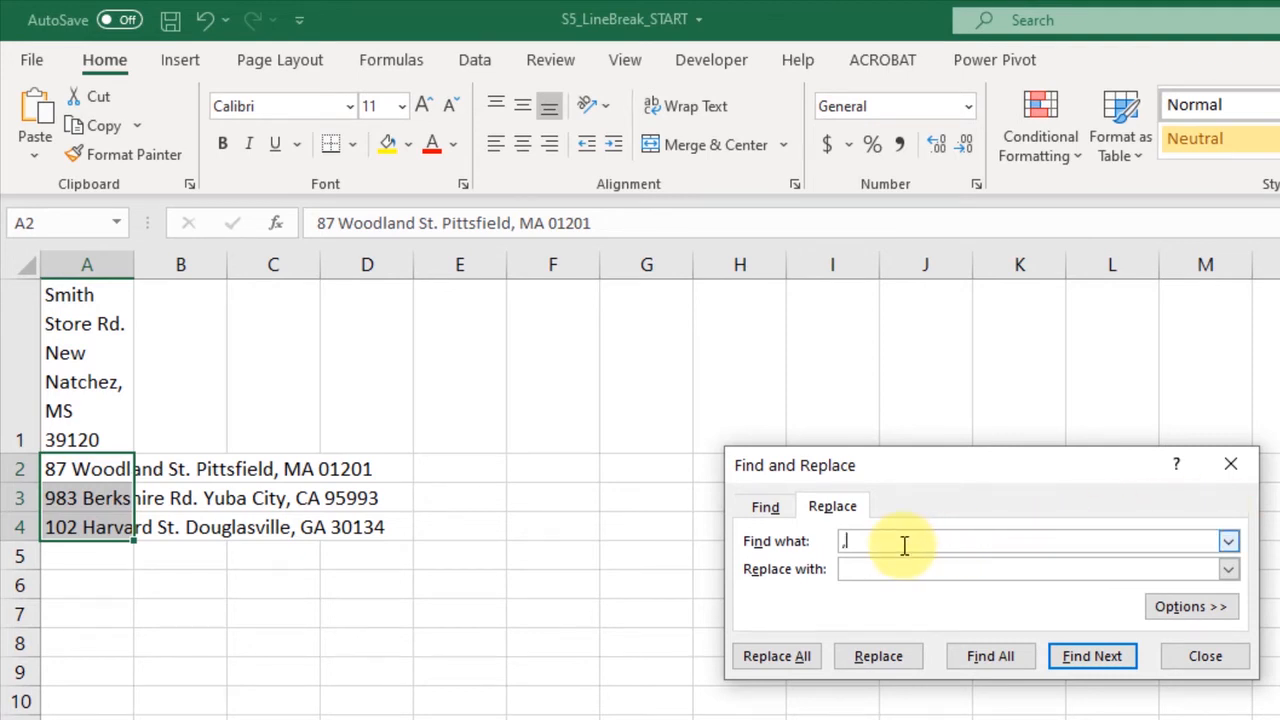
pyautogui.click(951, 567)
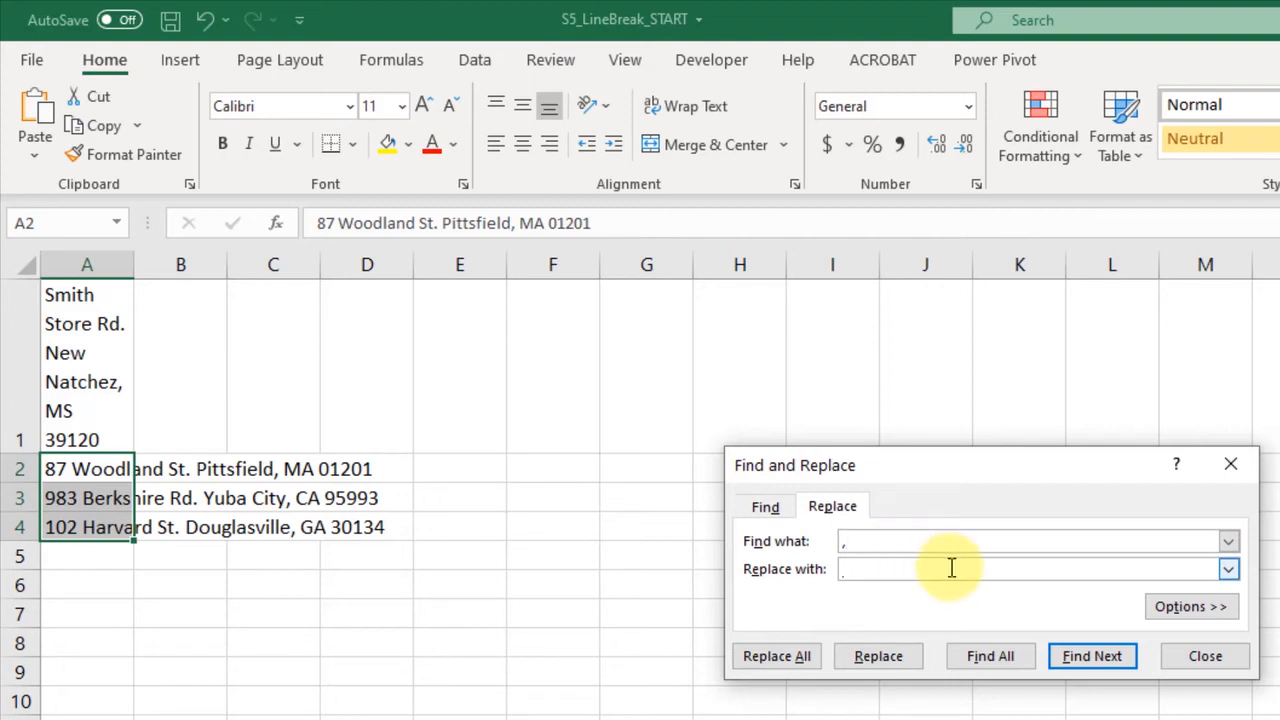
pyautogui.hotkey('ctrl', 'j')
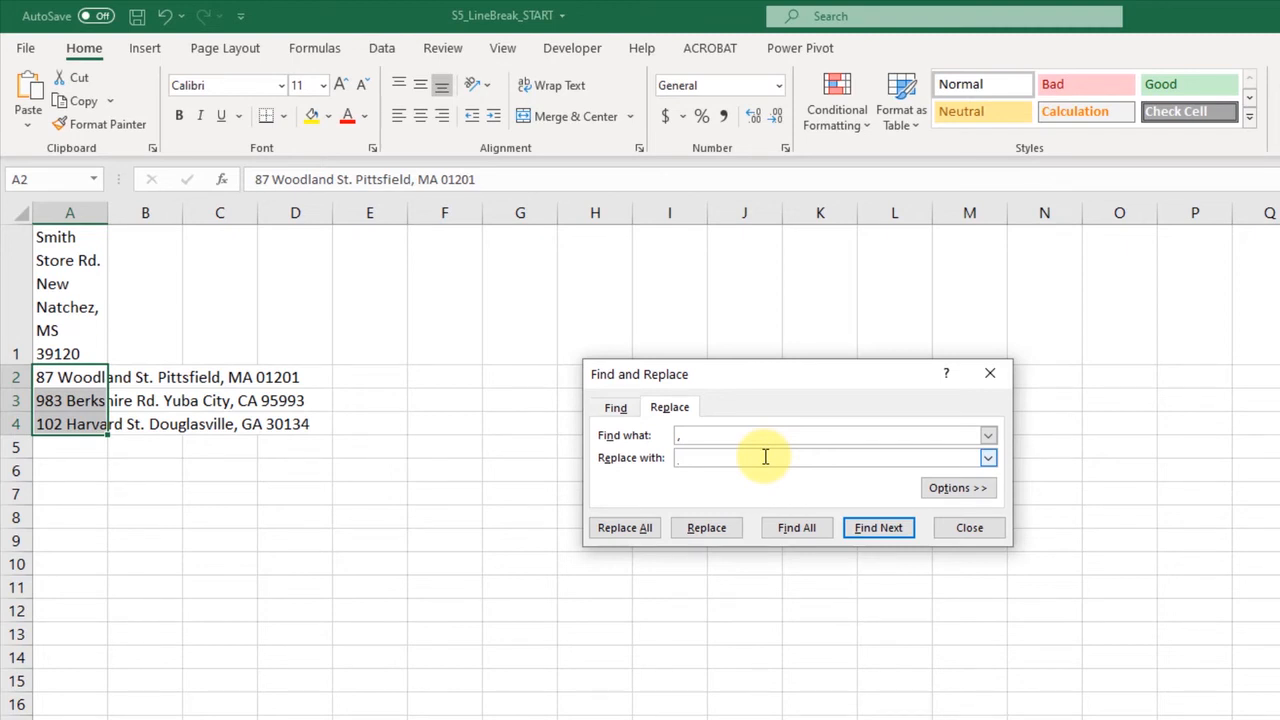
pyautogui.click(636, 531)
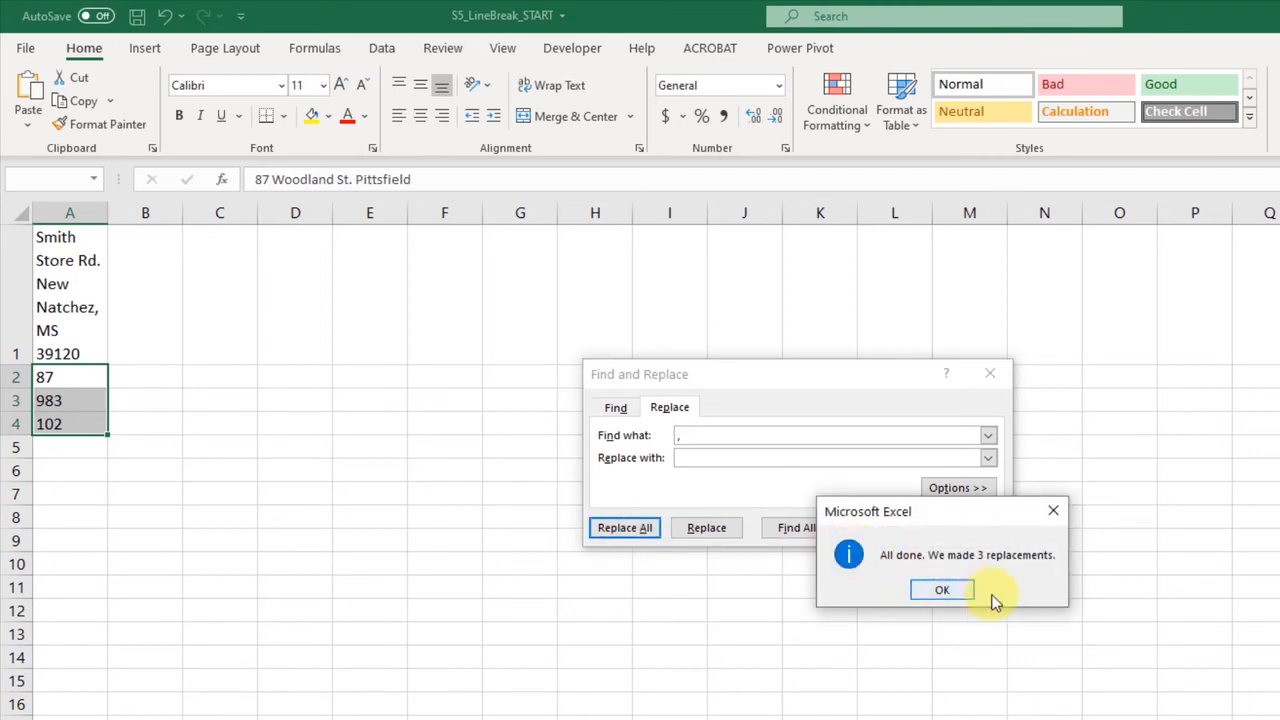
pyautogui.click(942, 591)
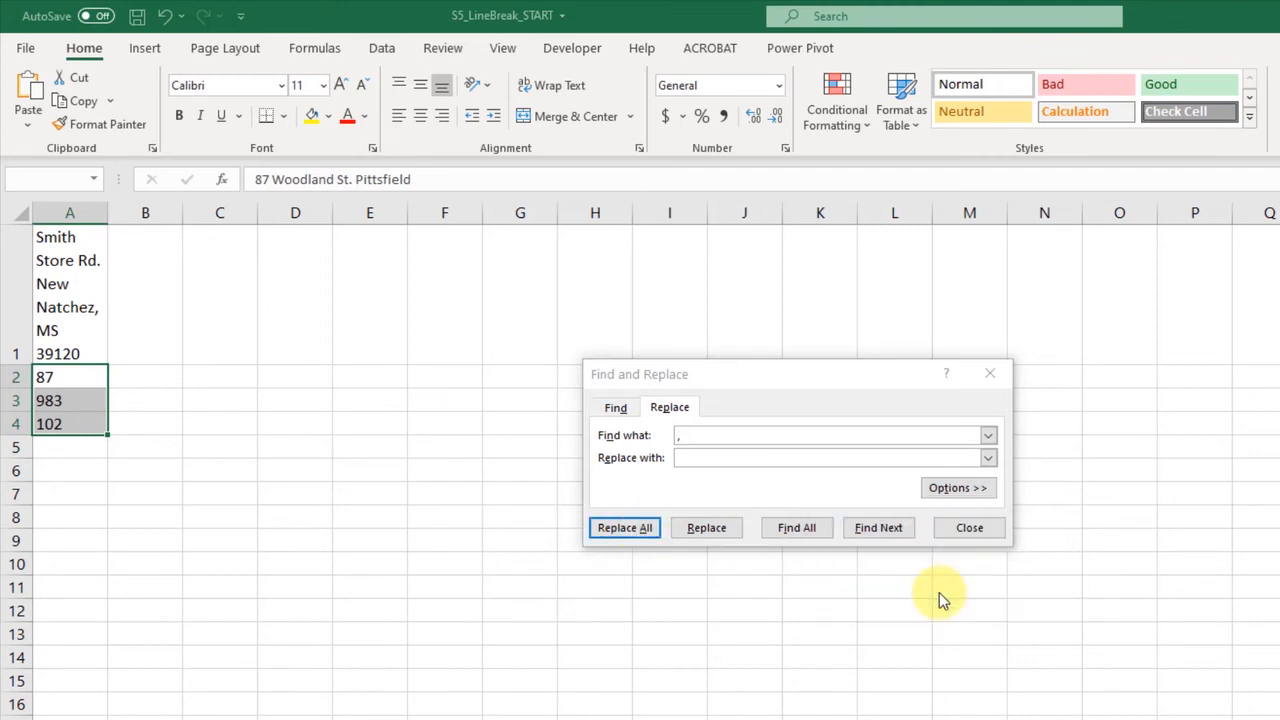
pyautogui.click(972, 531)
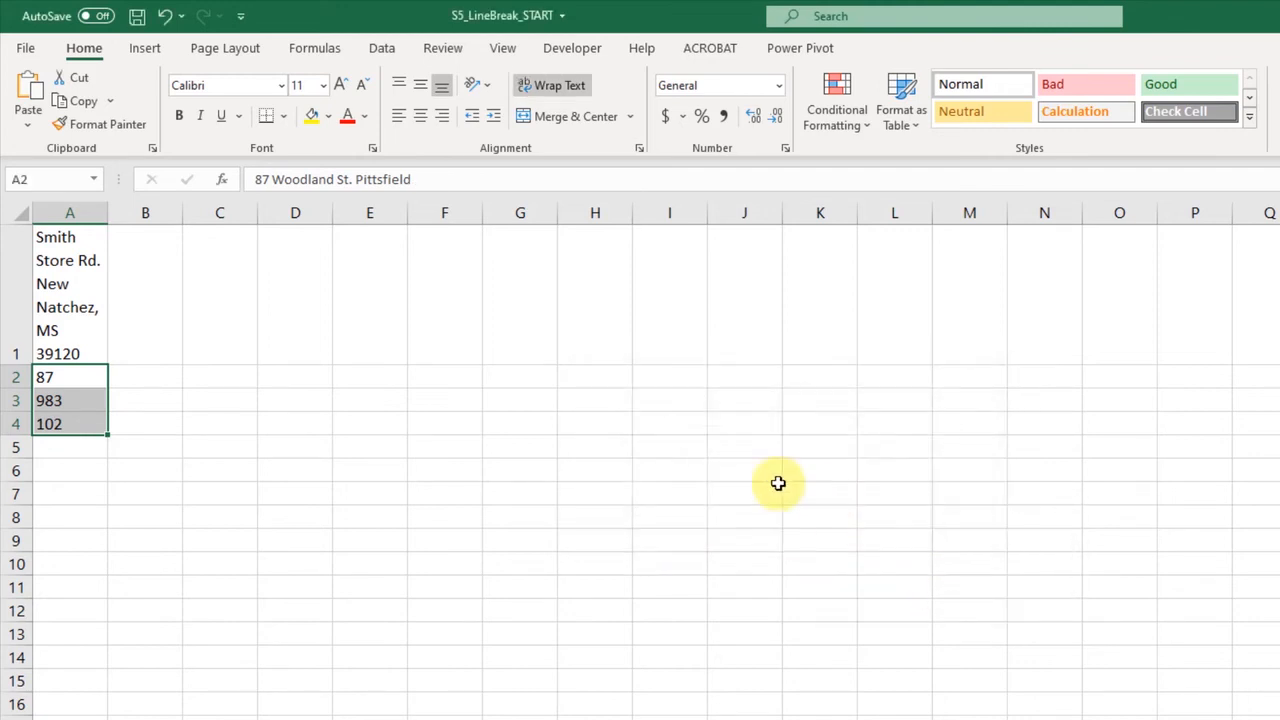
pyautogui.click(555, 87)
pyautogui.click(555, 87)
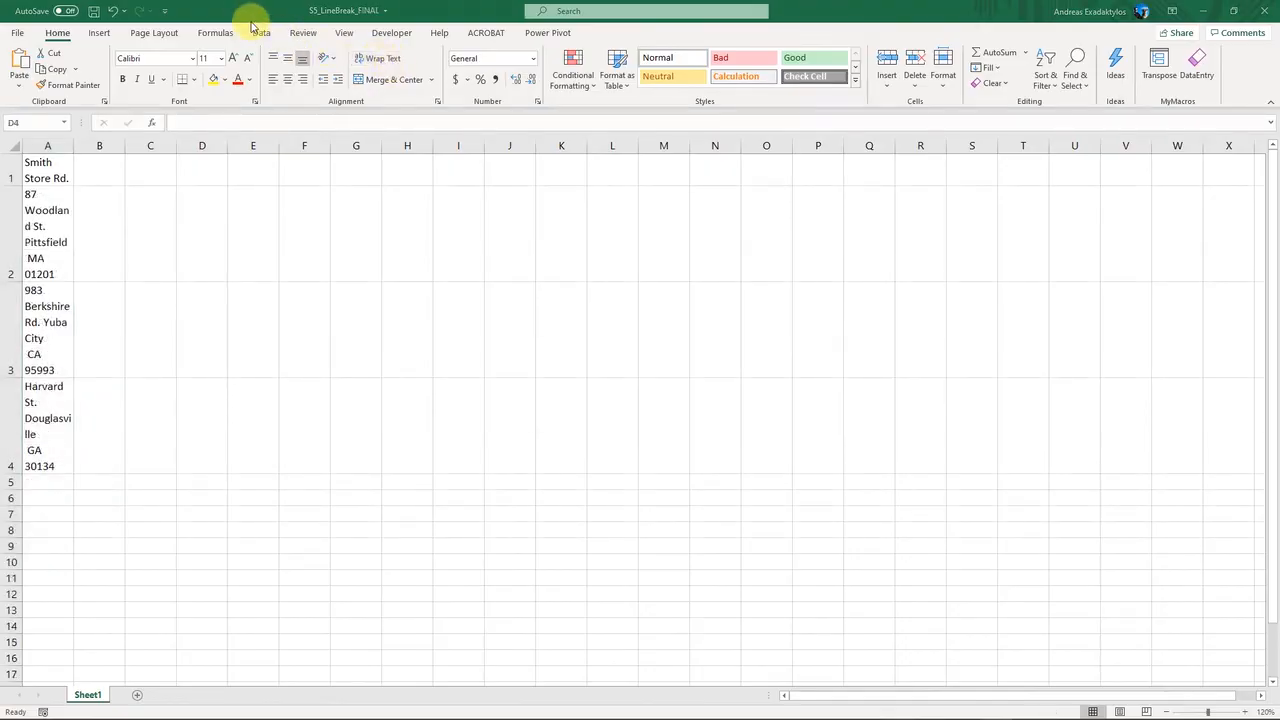
# - Widen column A so the two-line addresses in A1:A4 fit on their lines
pyautogui.moveTo(47, 175); pyautogui.dragTo(47, 427)
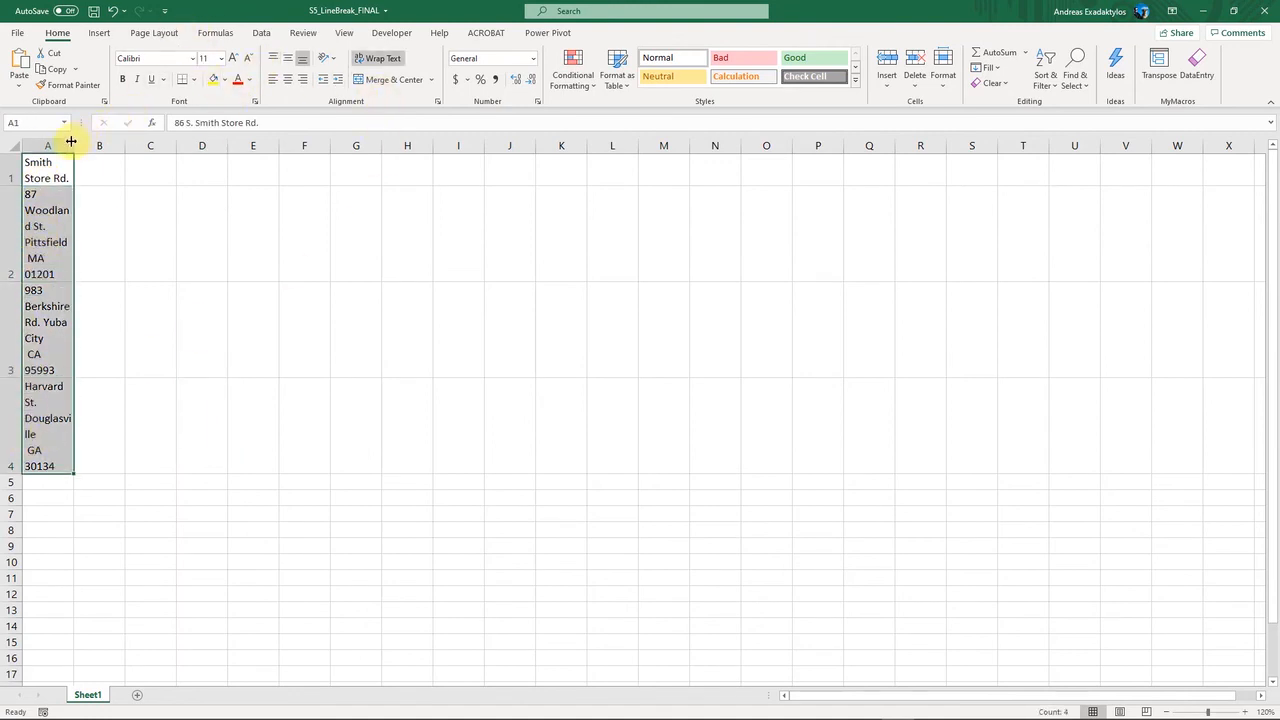
pyautogui.moveTo(85, 146); pyautogui.dragTo(189, 147)
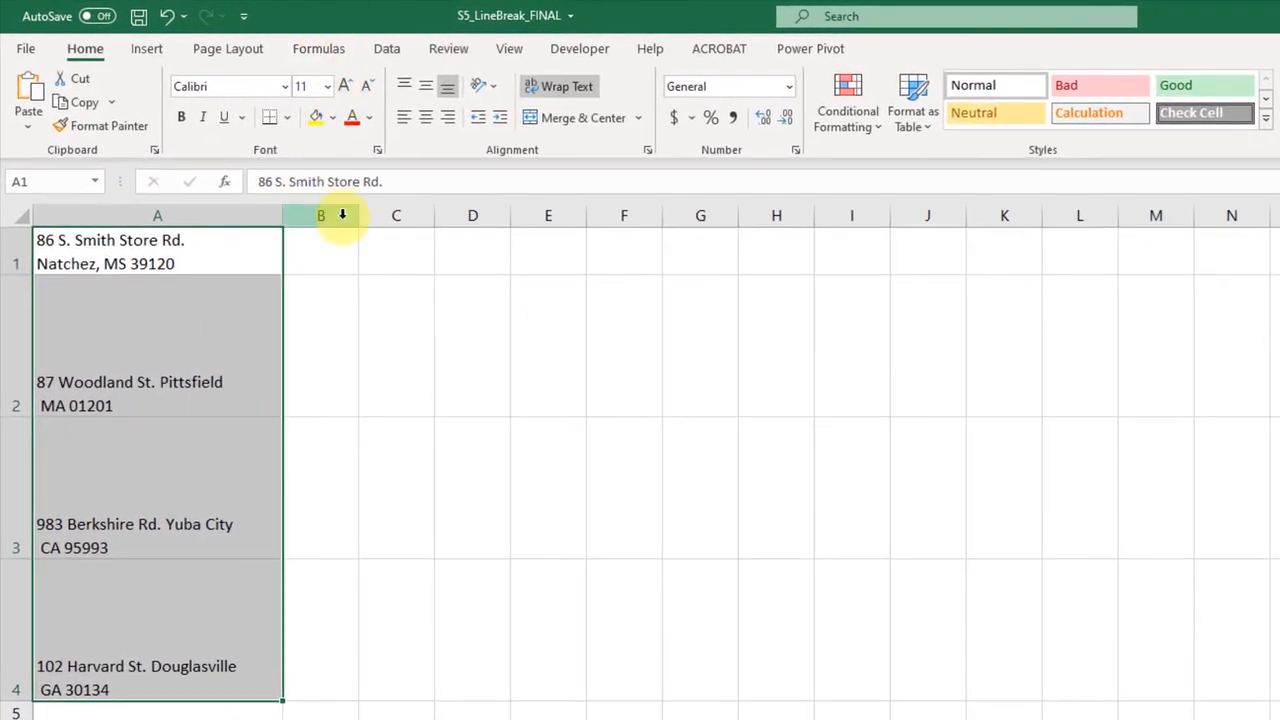
pyautogui.click(314, 311)
# - Autofit the heights of rows 2 to 4 and widen column A slightly more
pyautogui.doubleClick(20, 416)
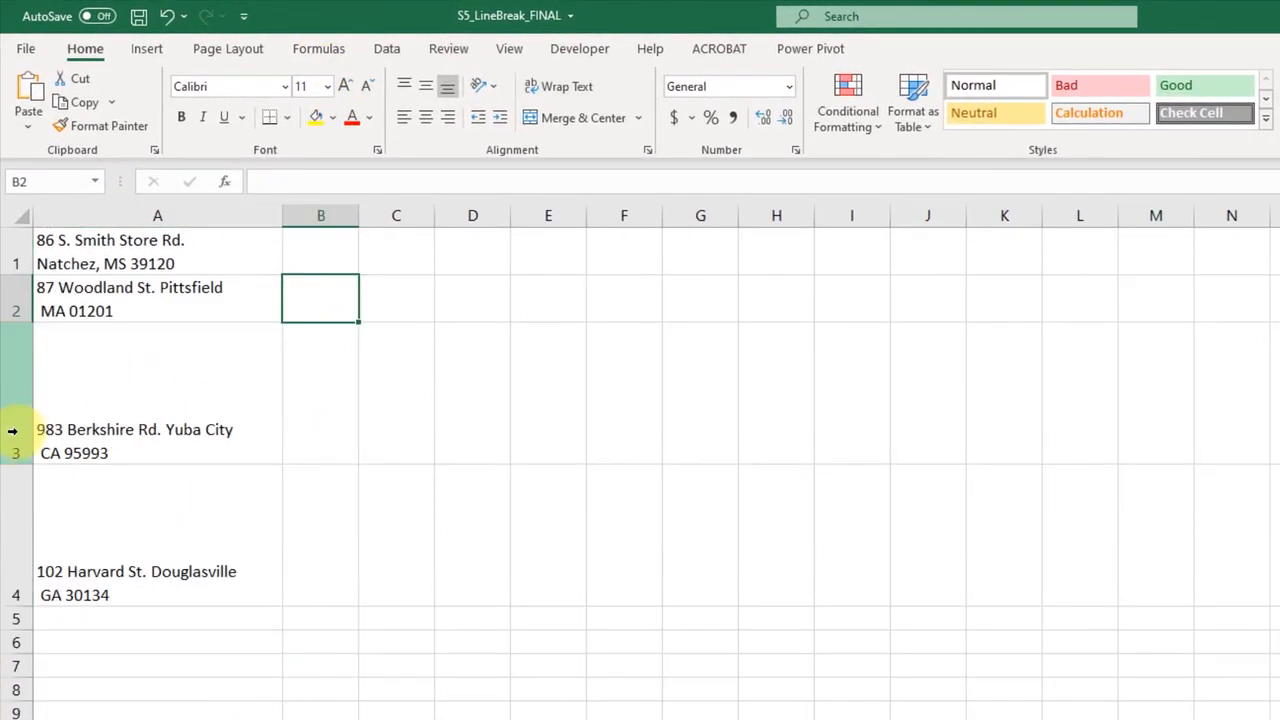
pyautogui.doubleClick(19, 464)
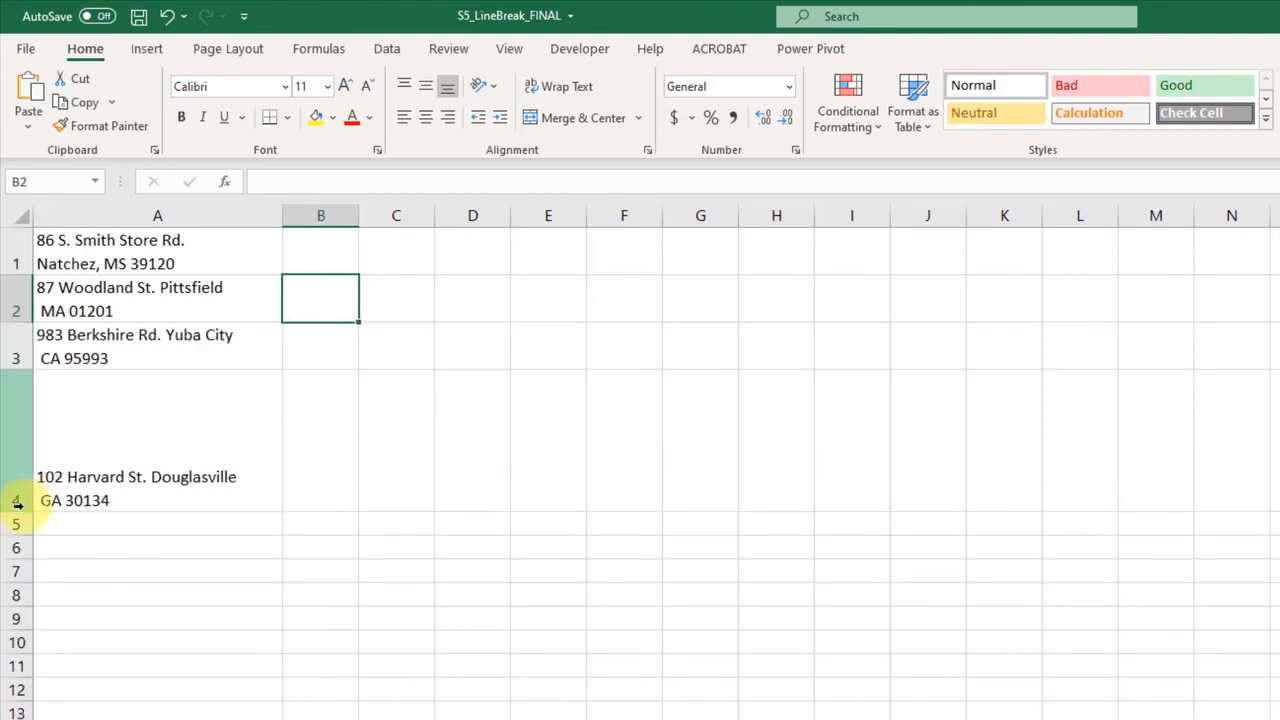
pyautogui.doubleClick(20, 511)
pyautogui.moveTo(281, 215); pyautogui.dragTo(350, 215)
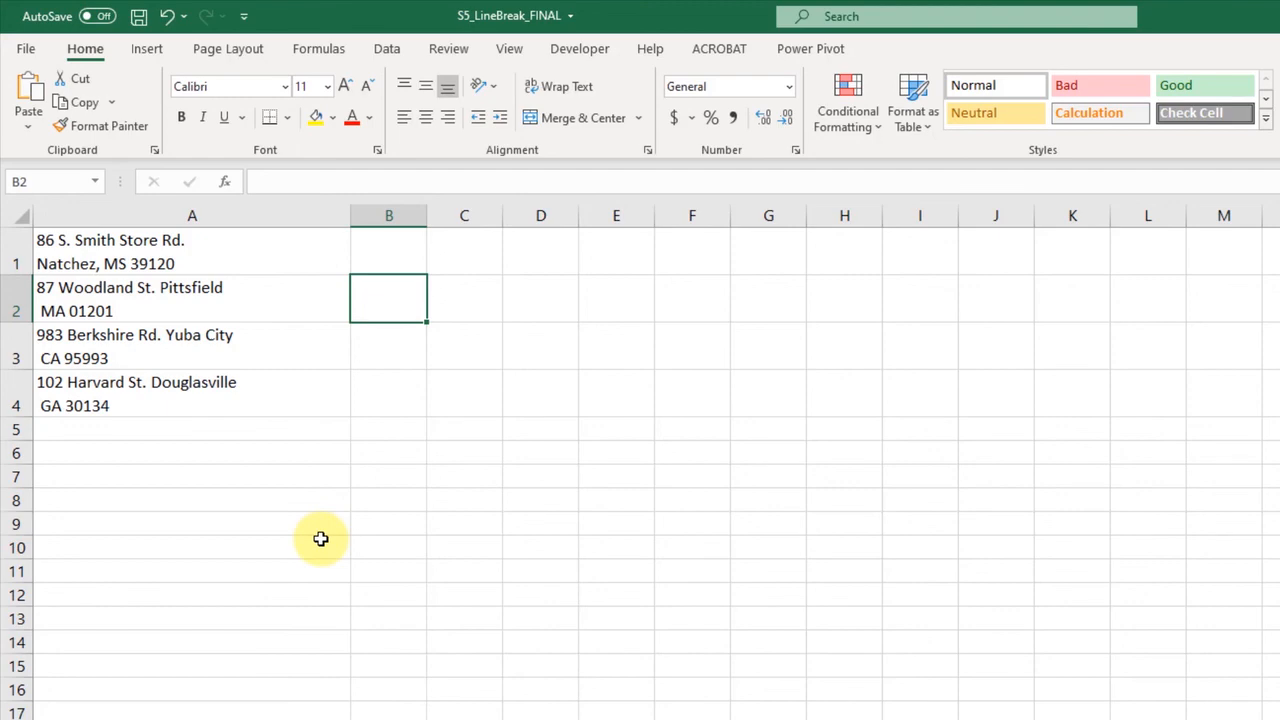